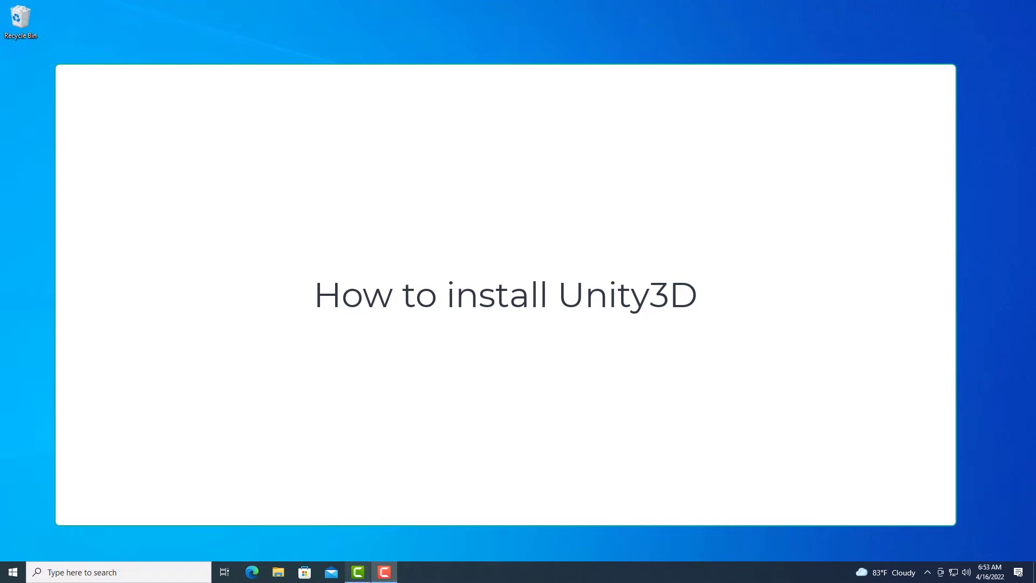
Open the Windows Start menu to launch a program.
left_click(2, 571)
Launch Google Chrome with a profile and go to the unity.com homepage.
left_click(386, 527)
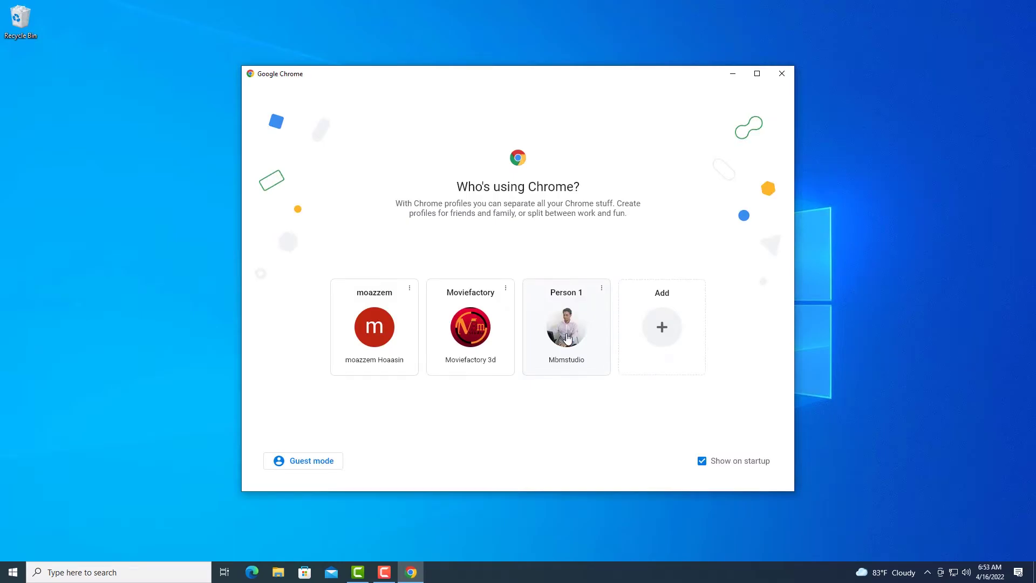
left_click(571, 329)
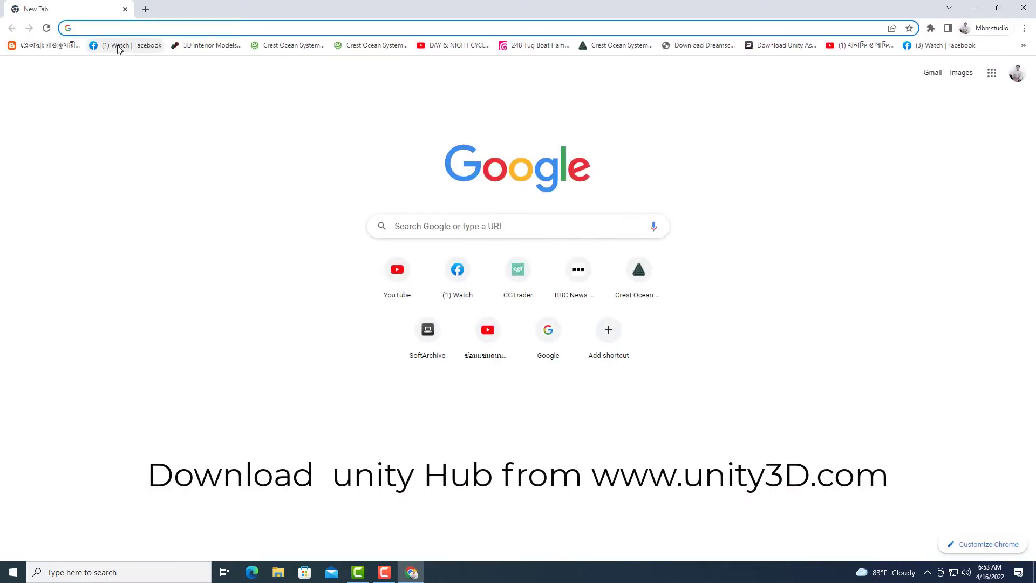
type("unity")
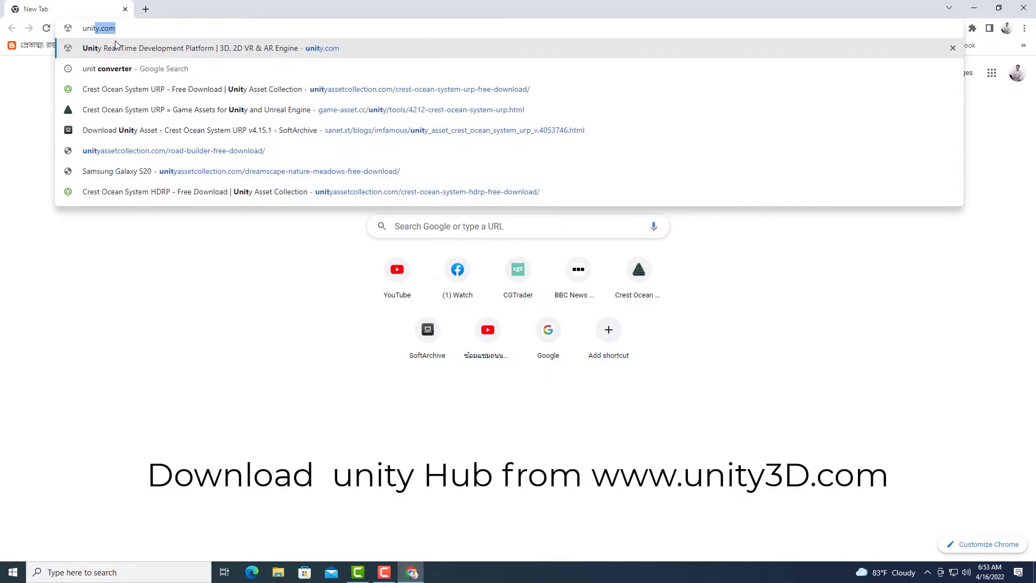
left_click(115, 45)
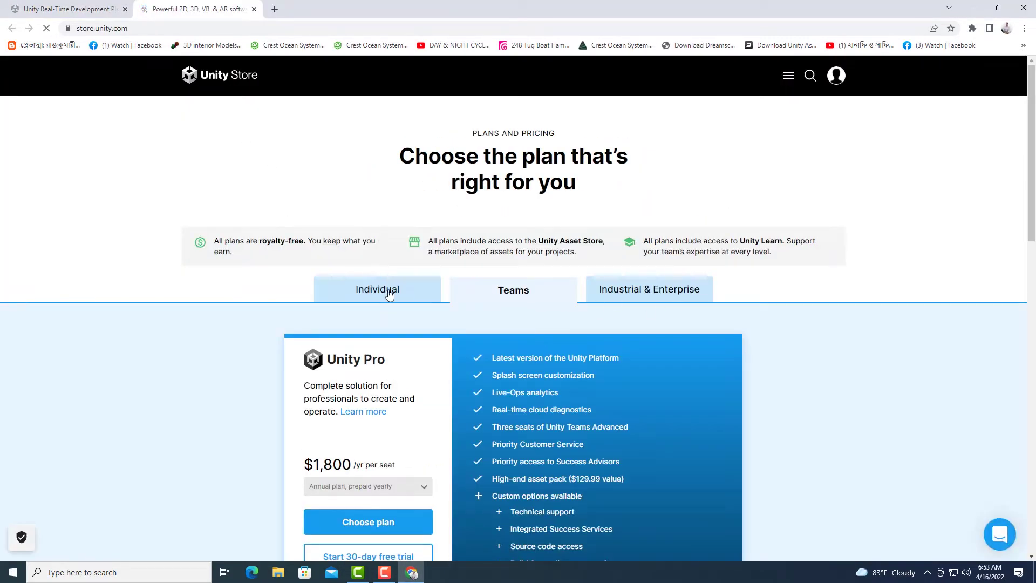
Go through the Individual plans and the Personal plan to download the Unity Hub Windows installer.
left_click(386, 290)
scroll(556, 279, "down", 15)
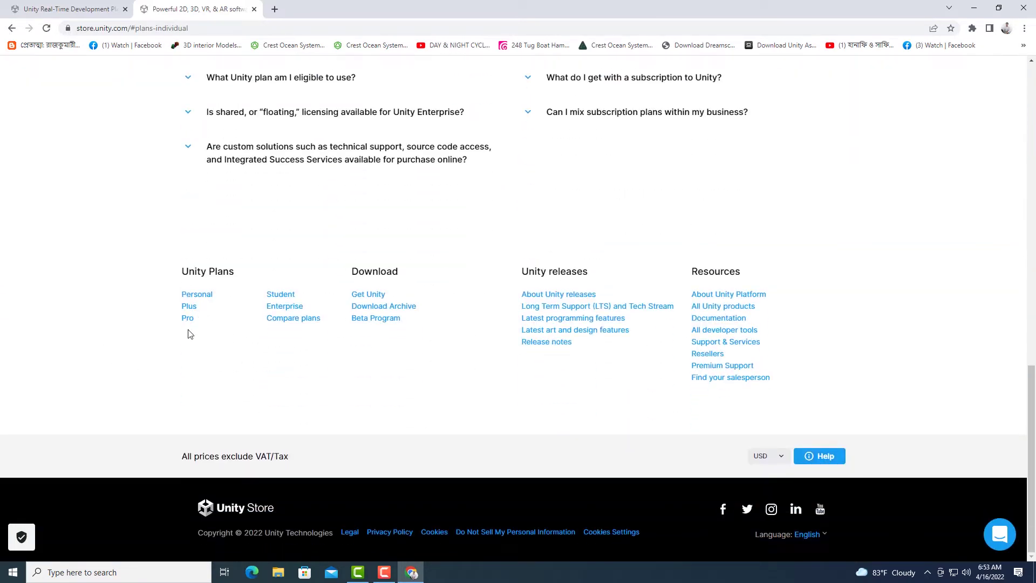
left_click(199, 295)
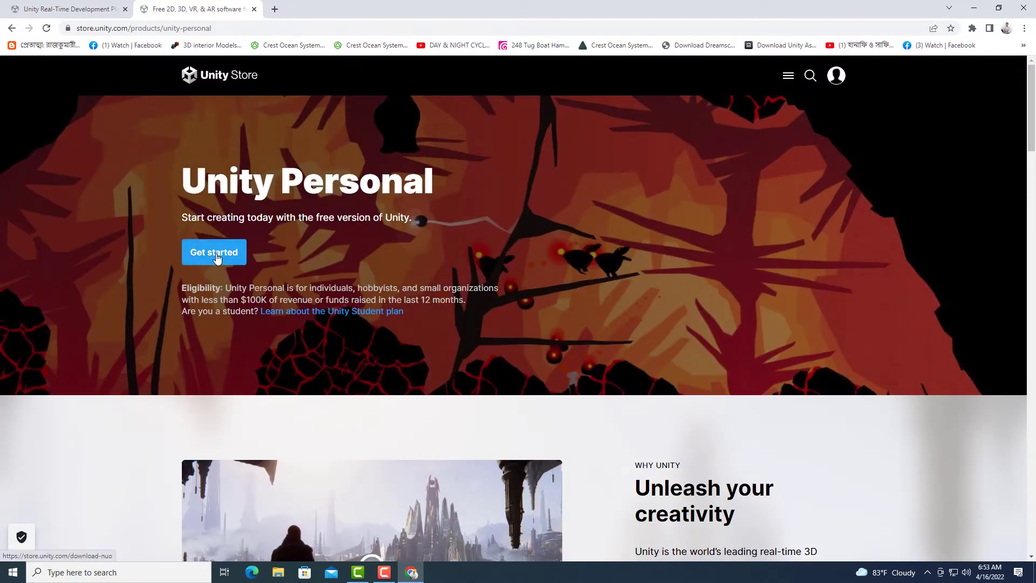
left_click(215, 254)
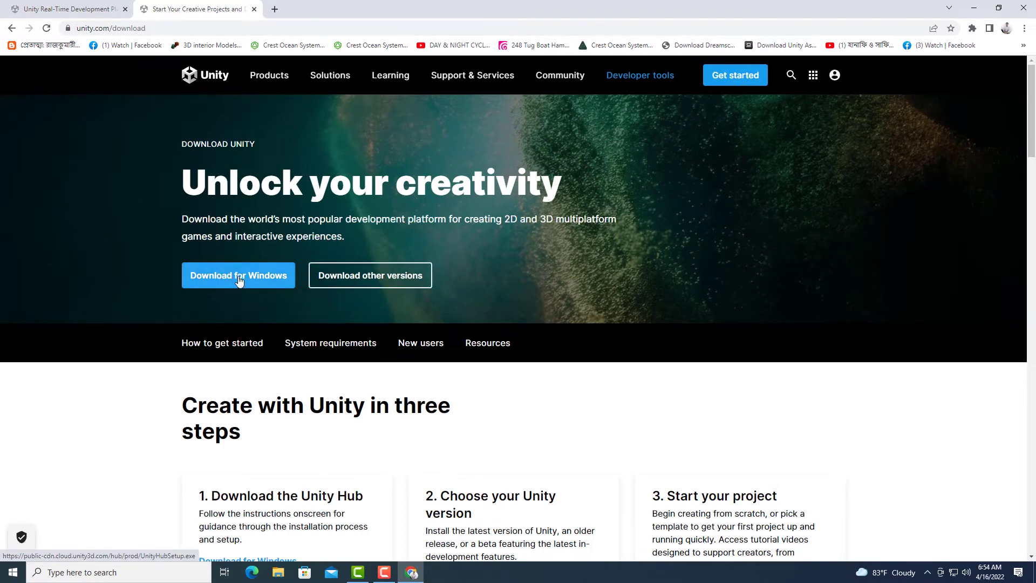
left_click(239, 278)
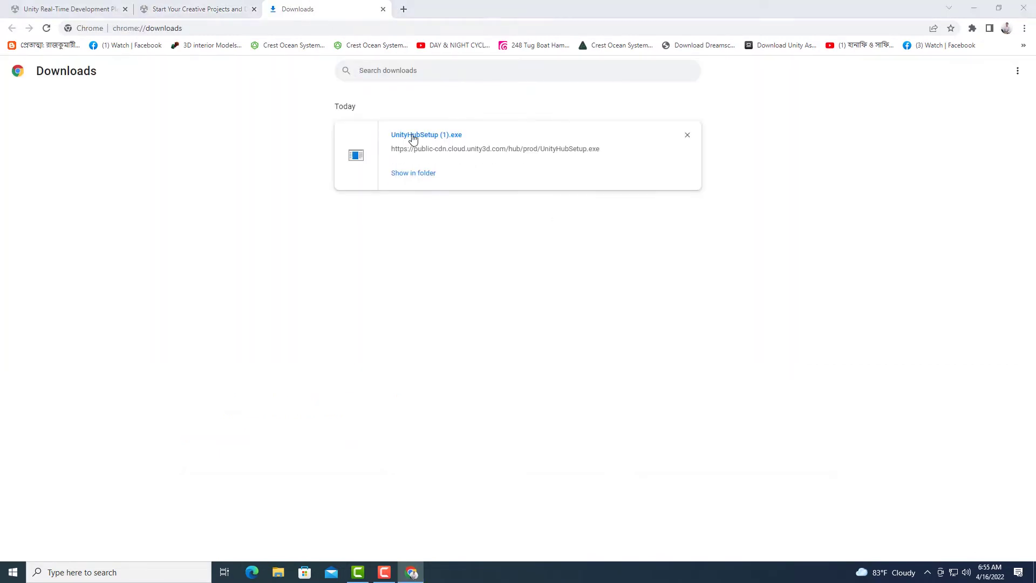
Install Unity Hub into the default folder after accepting the license, and launch it.
left_click(412, 136)
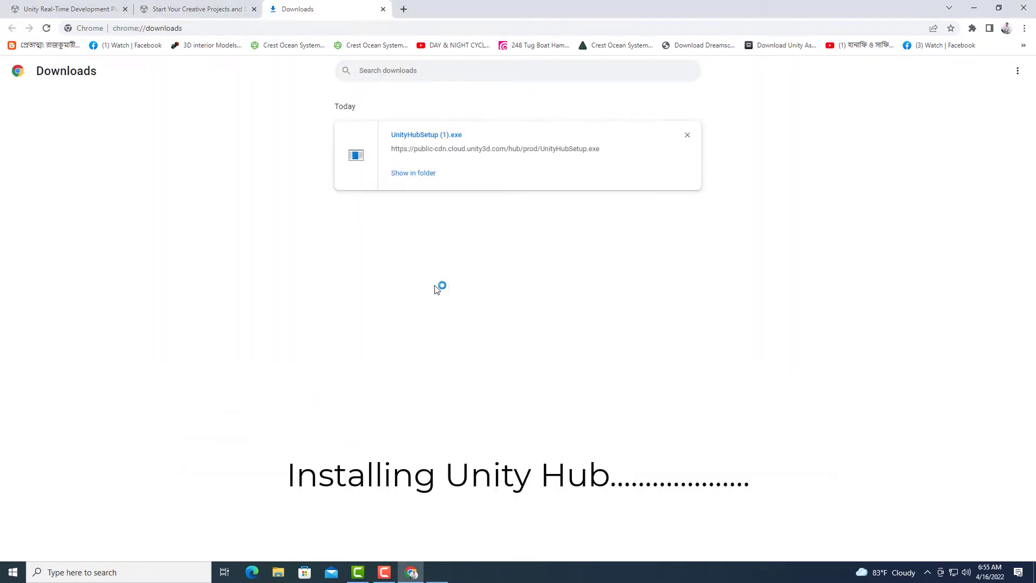
left_click(576, 372)
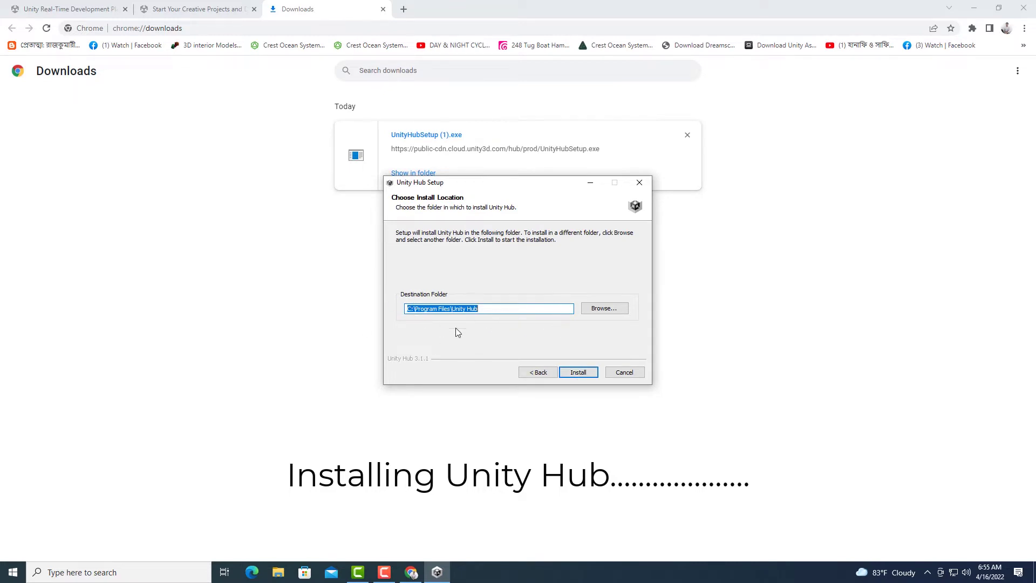
left_click(577, 372)
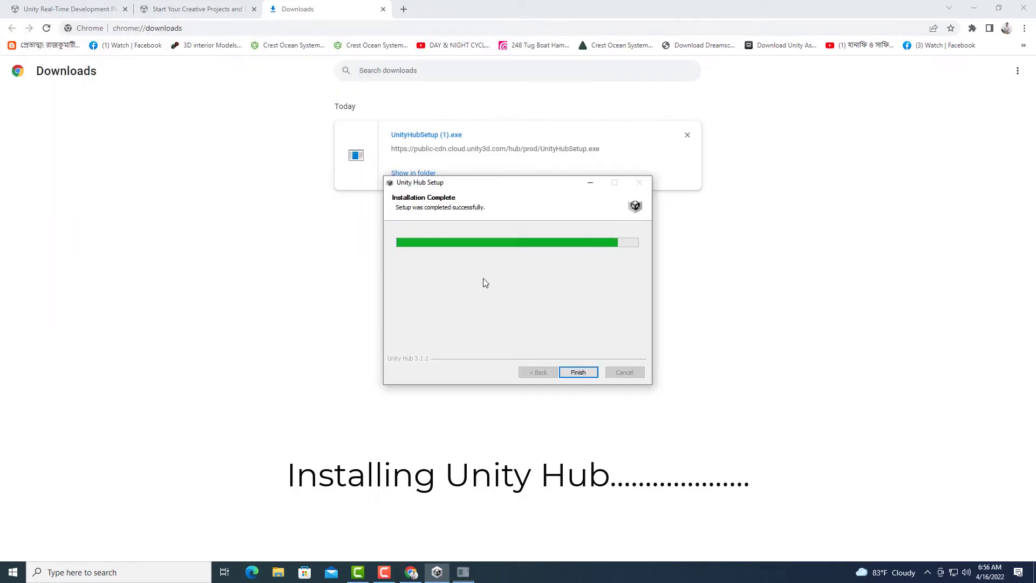
left_click(579, 373)
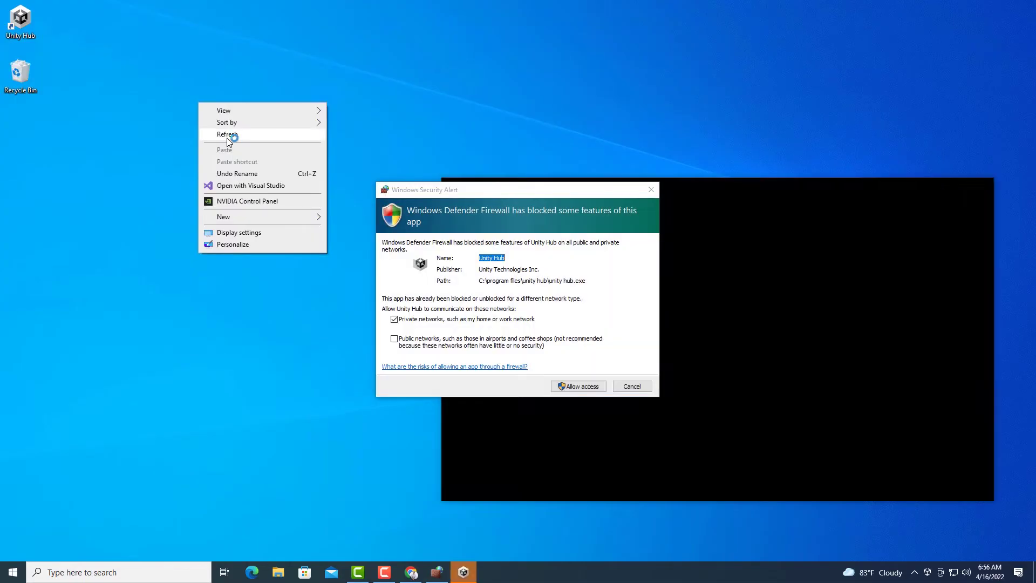
Allow Unity Hub through the Windows firewall and move its window up-left.
left_click(226, 138)
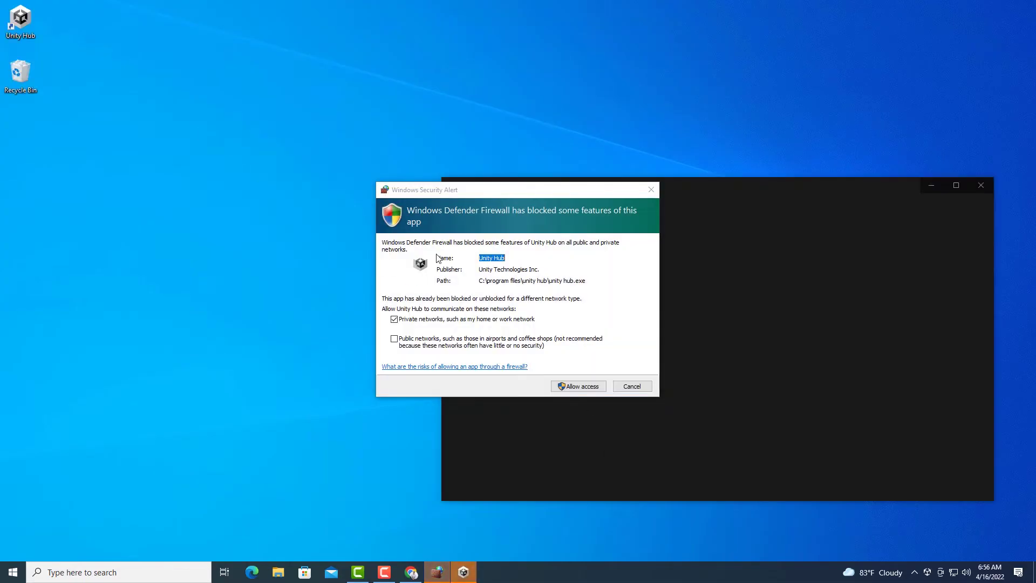
left_click(579, 386)
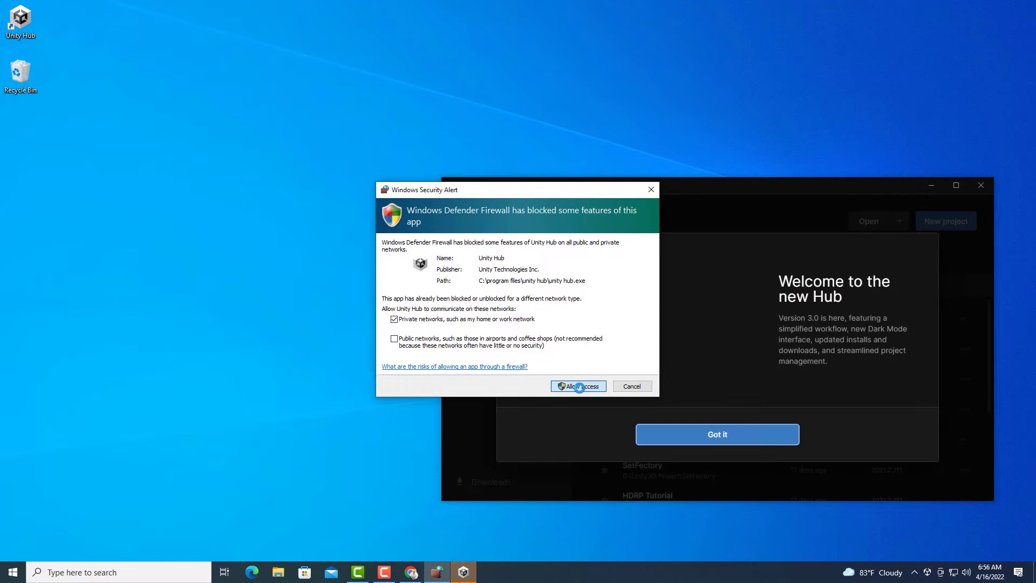
left_click_drag(685, 190, 483, 107)
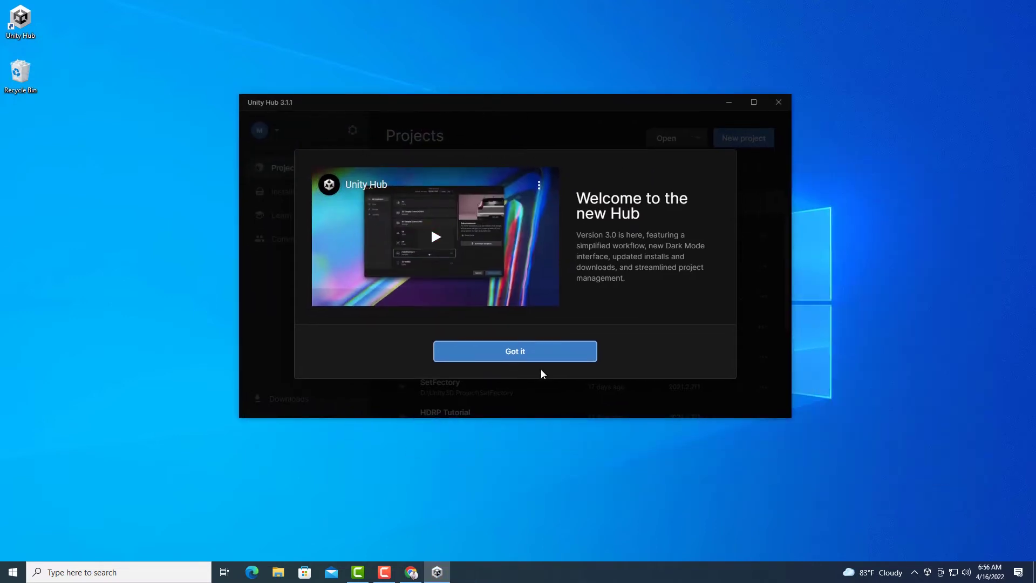
Dismiss the welcome message and install the Unity 2021.3.0f1 editor.
left_click(485, 351)
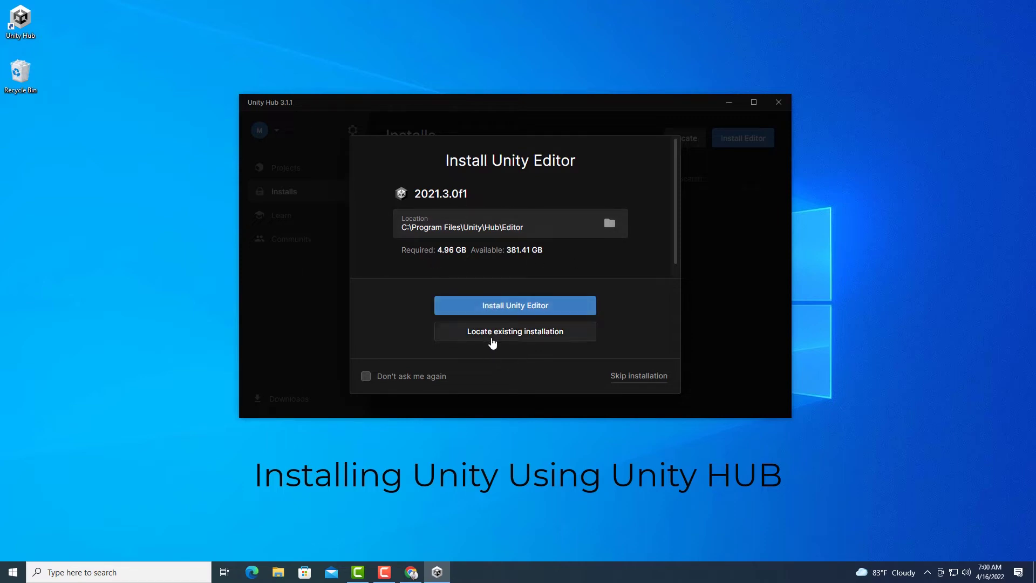
left_click(536, 306)
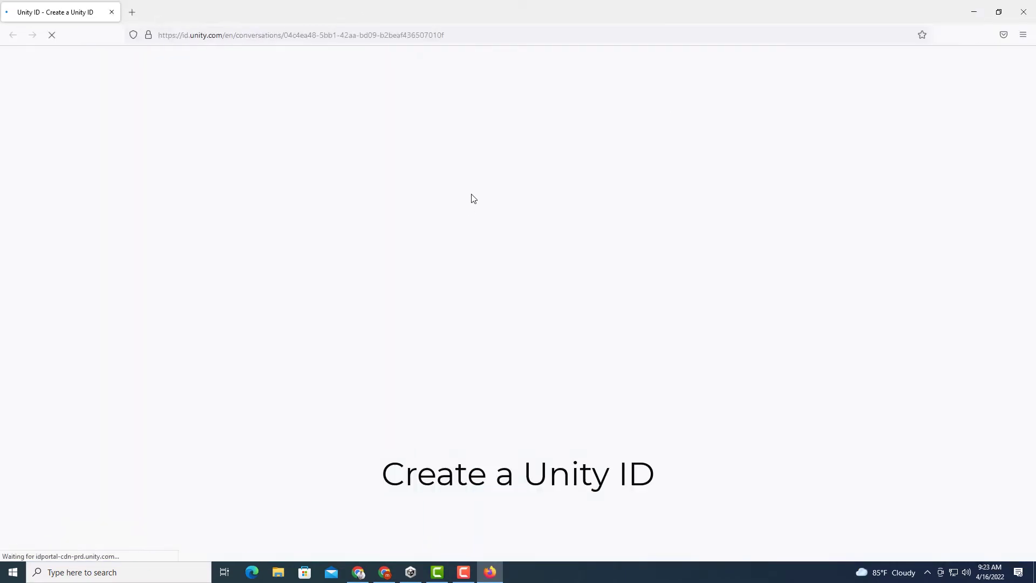
Enter the account e-mail address and username on the Unity ID sign-up form.
left_click(471, 204)
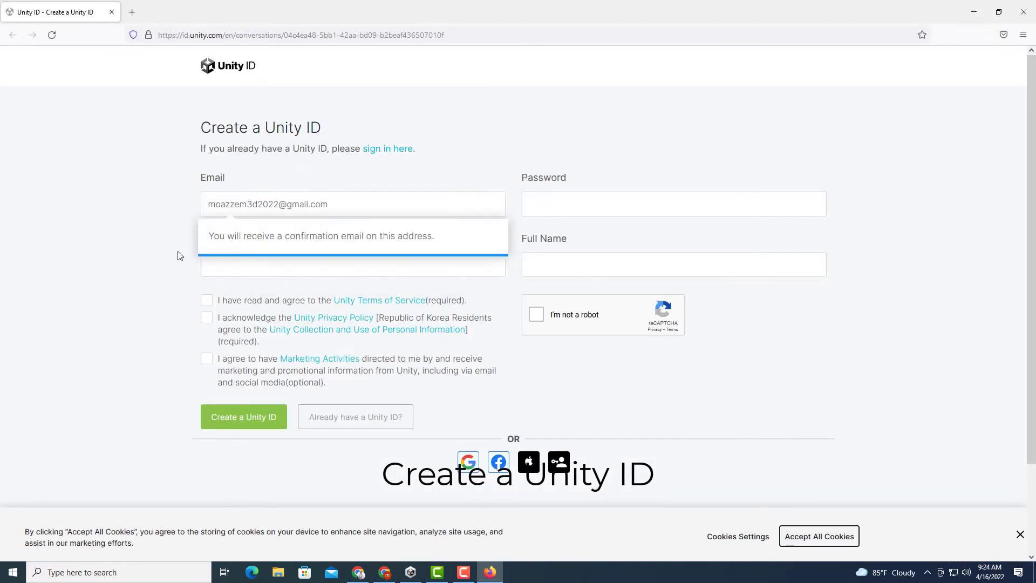
left_click(263, 265)
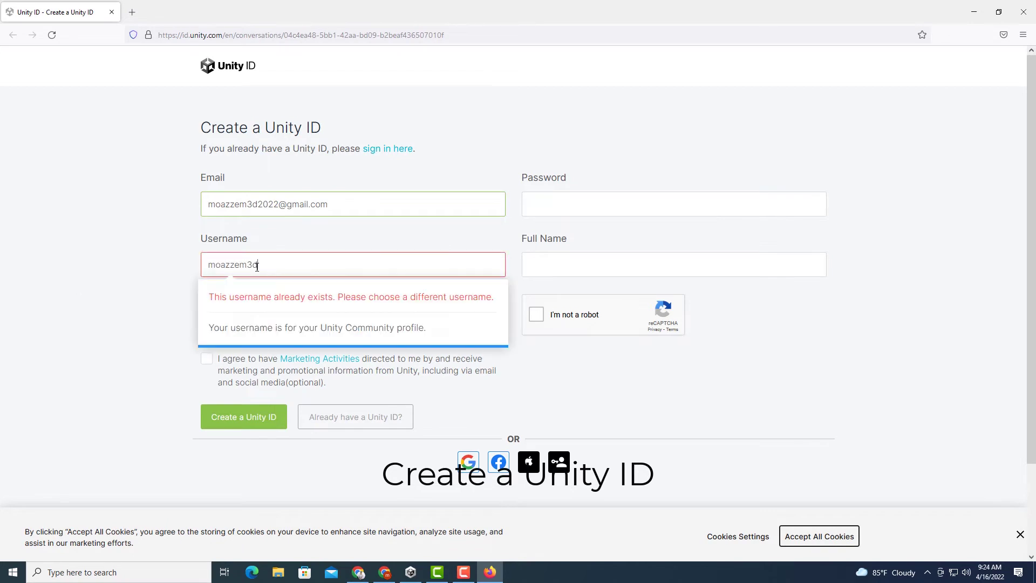
Accept the Terms of Service and Privacy Policy, pass the image challenge, and submit.
left_click(102, 337)
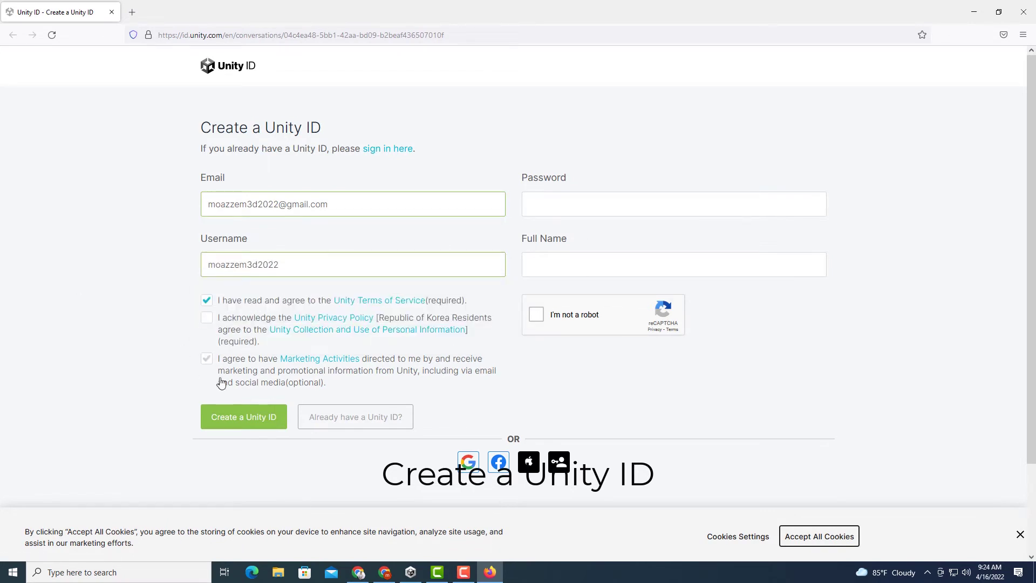
left_click(247, 420)
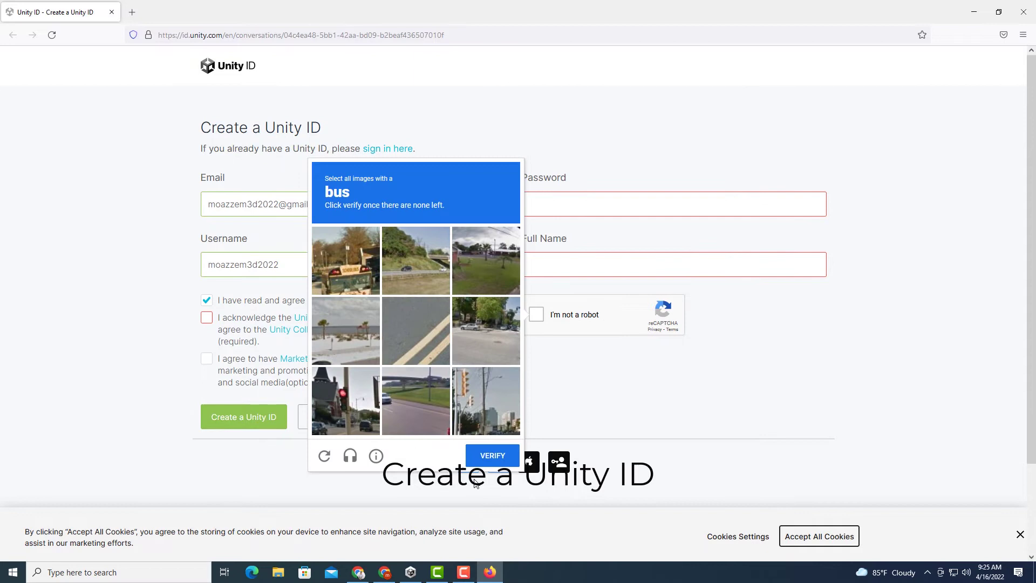
left_click(337, 305)
left_click(337, 356)
left_click(491, 455)
left_click(207, 318)
left_click(243, 421)
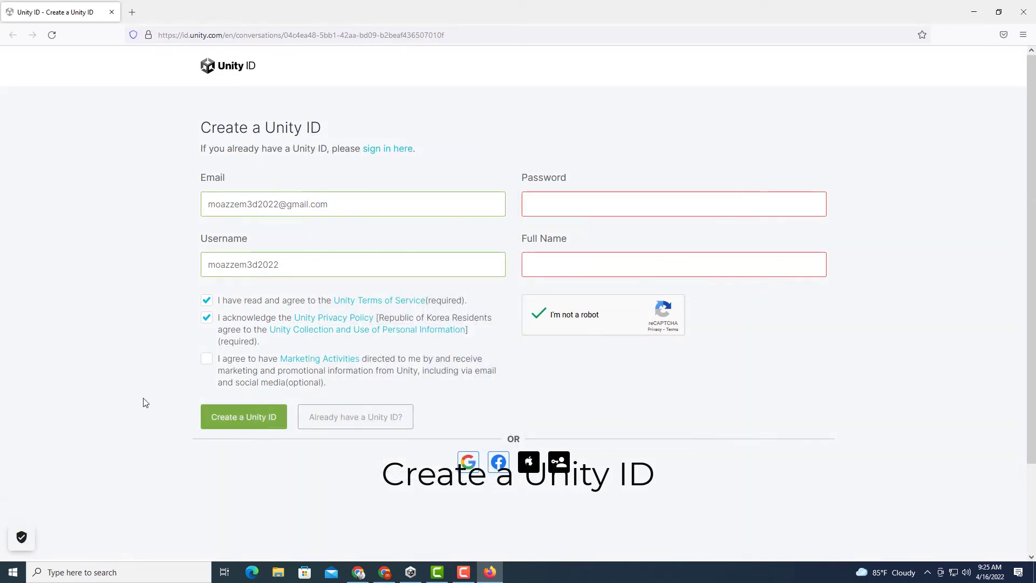
Use the suggested strong password, enter the full name, and create the Unity ID.
left_click(560, 201)
left_click(585, 226)
key("Tab")
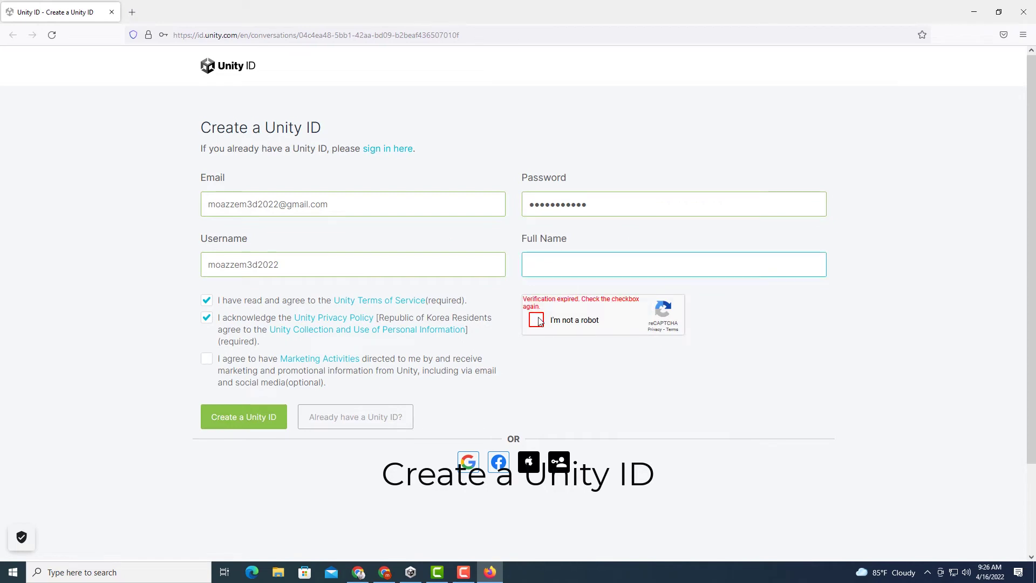
left_click(243, 417)
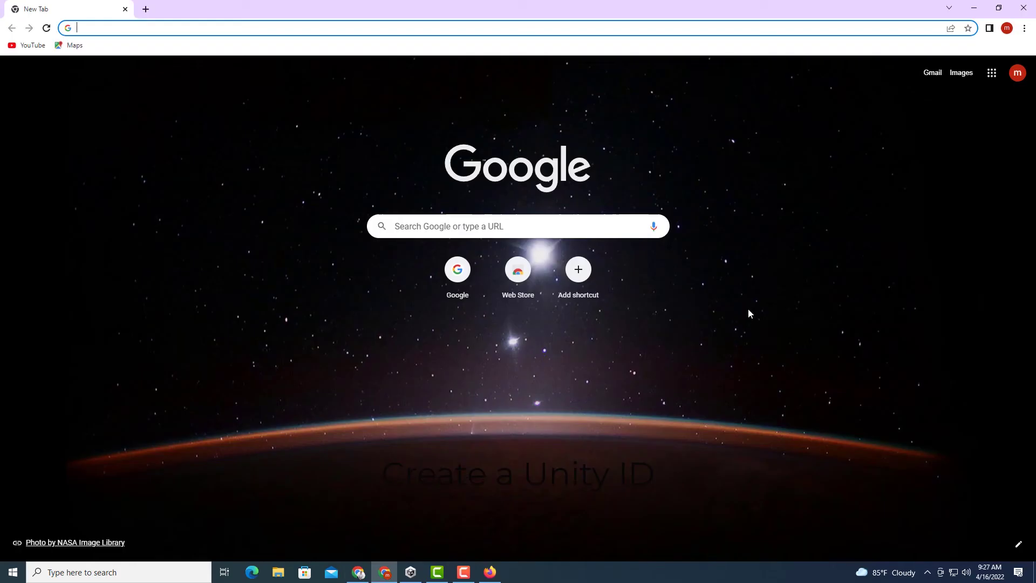
Open Unity's confirmation email in Gmail and follow its confirm link.
left_click(932, 72)
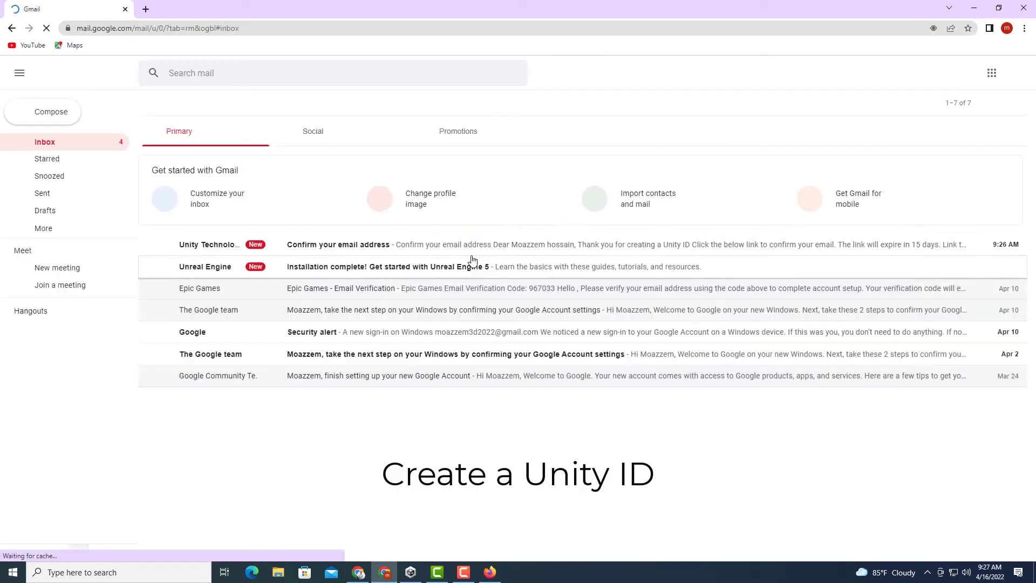
left_click(472, 240)
left_click(340, 285)
Pass the reCAPTCHA by selecting the four stairs images and verifying.
left_click(420, 193)
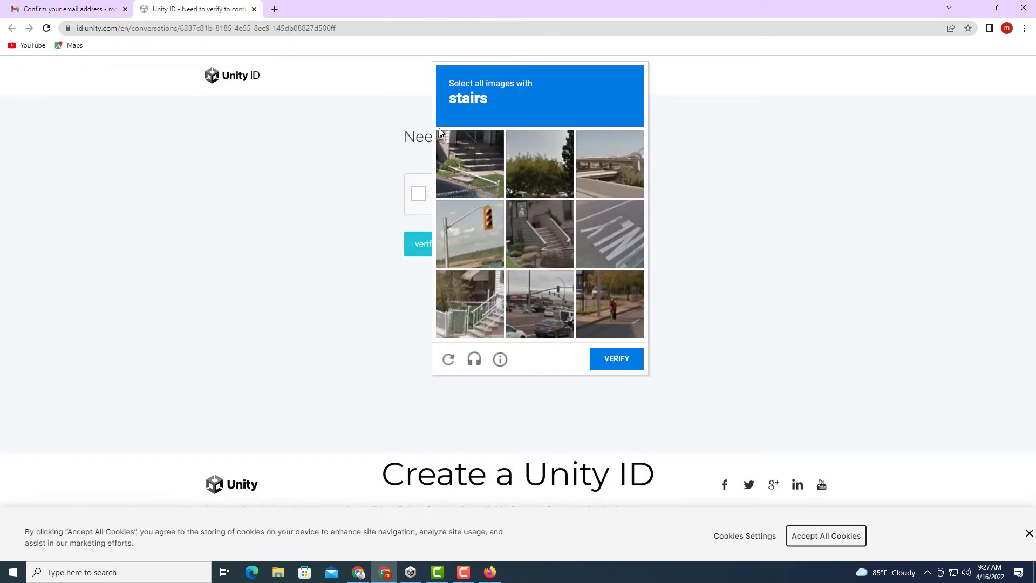
left_click(470, 162)
left_click(539, 232)
left_click(470, 300)
left_click(615, 358)
left_click(425, 244)
Sign in to Unity ID with the account e-mail address and password.
left_click(287, 227)
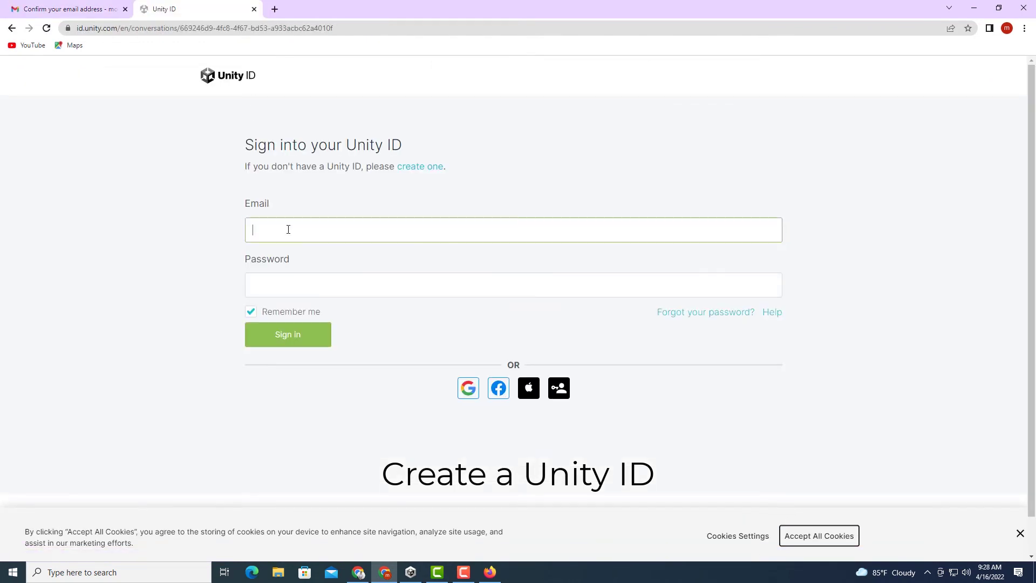
key("Tab")
type("••••••••••••")
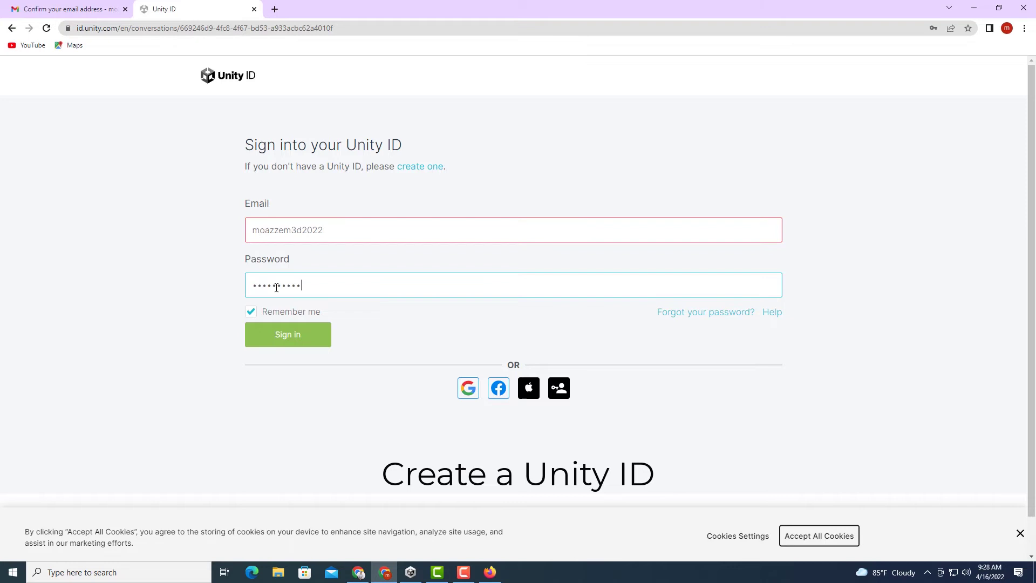
left_click(347, 229)
type("@gmail.com")
left_click(279, 335)
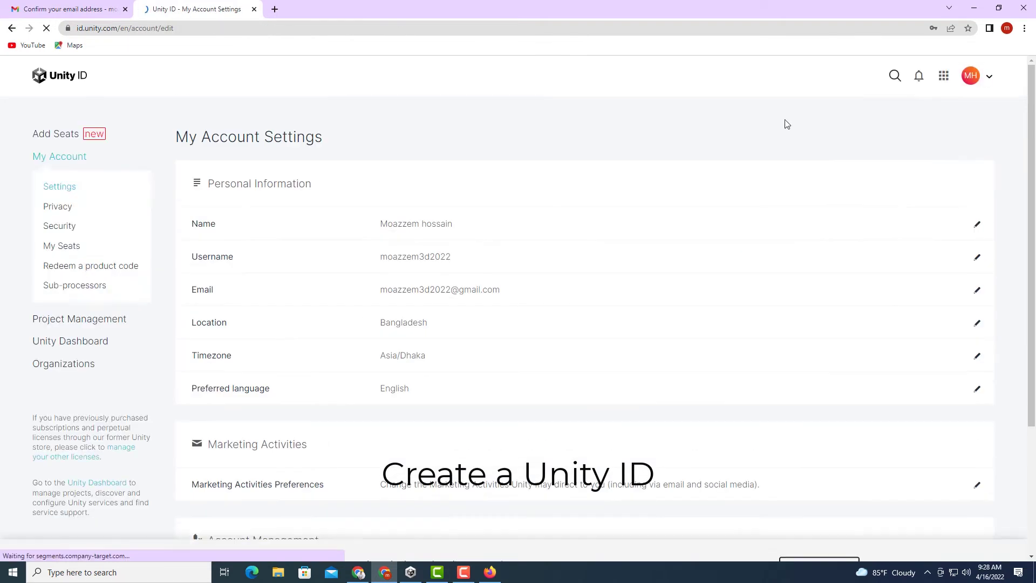
Sign in to Unity Hub through the browser and hand the sign-in link back to the Hub.
left_click(411, 576)
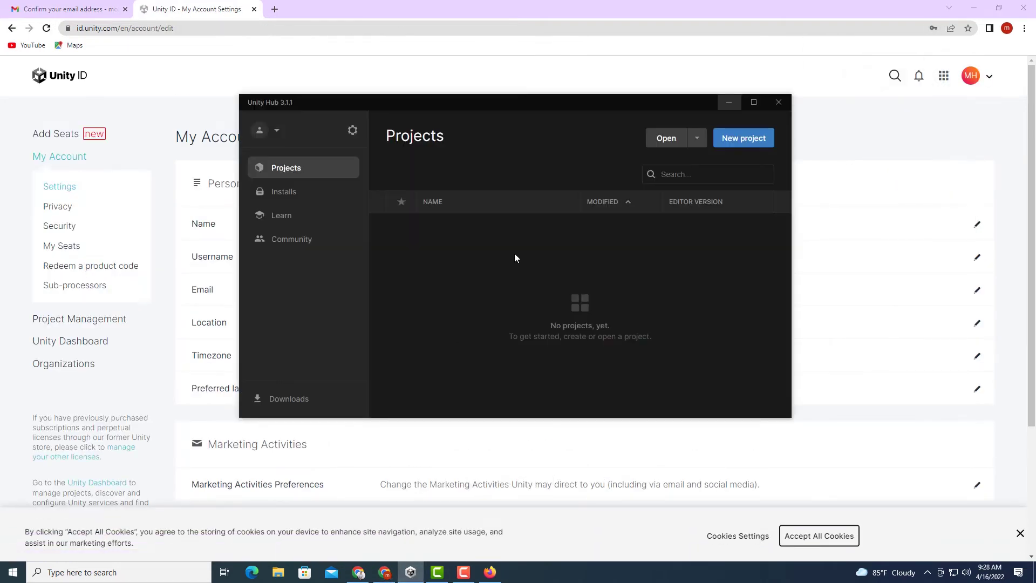
left_click(277, 133)
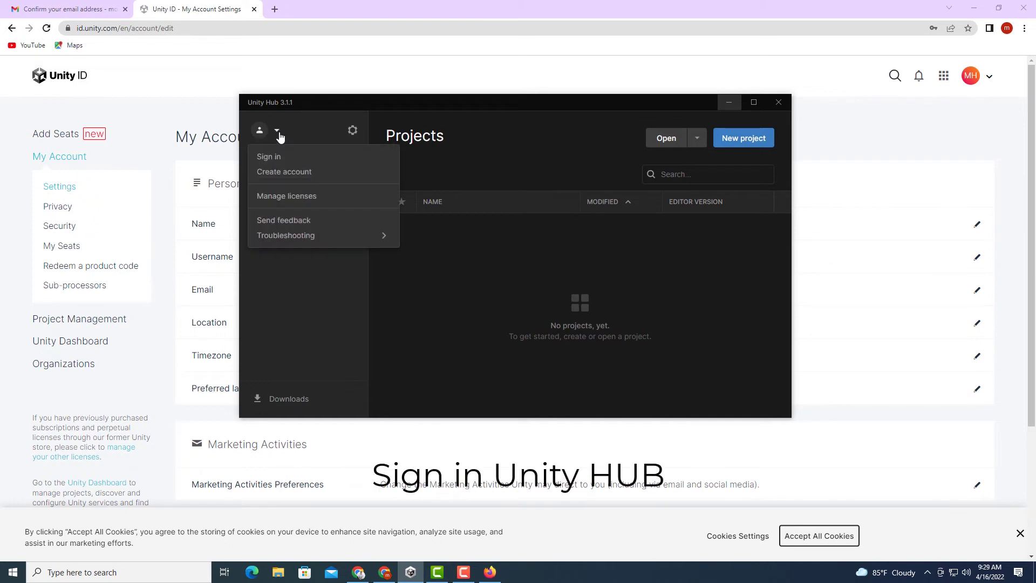
left_click(276, 157)
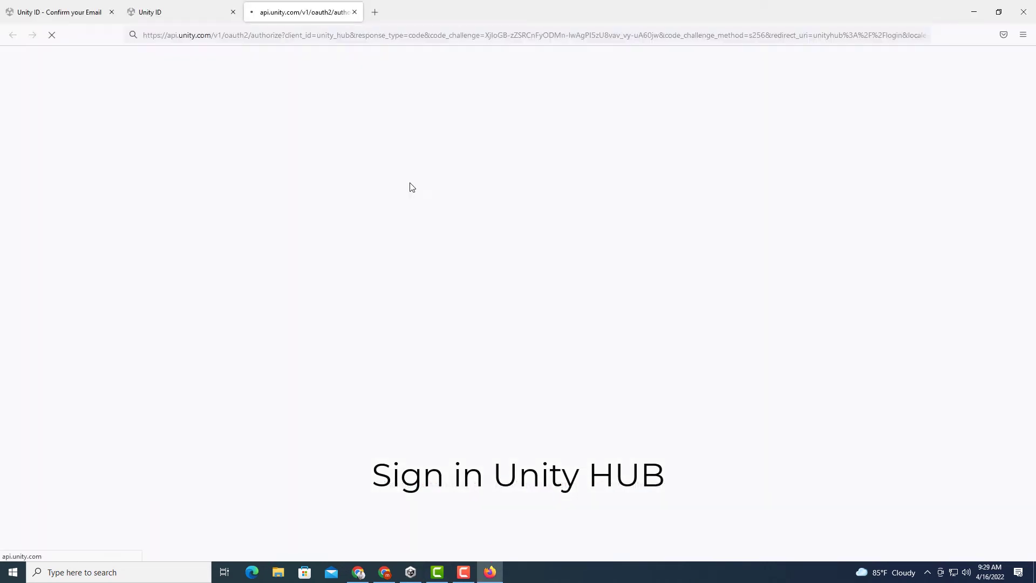
left_click(284, 325)
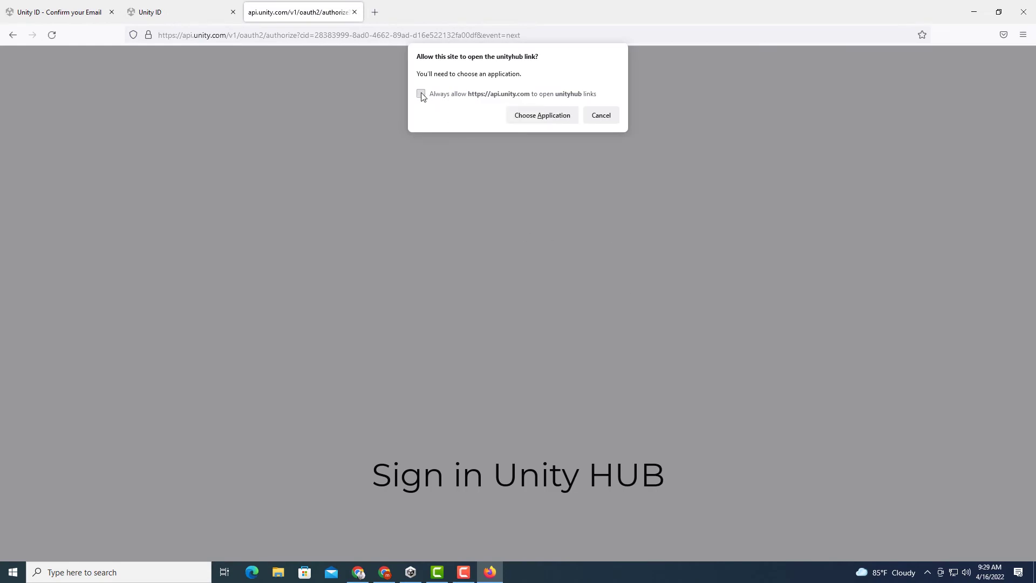
left_click(542, 115)
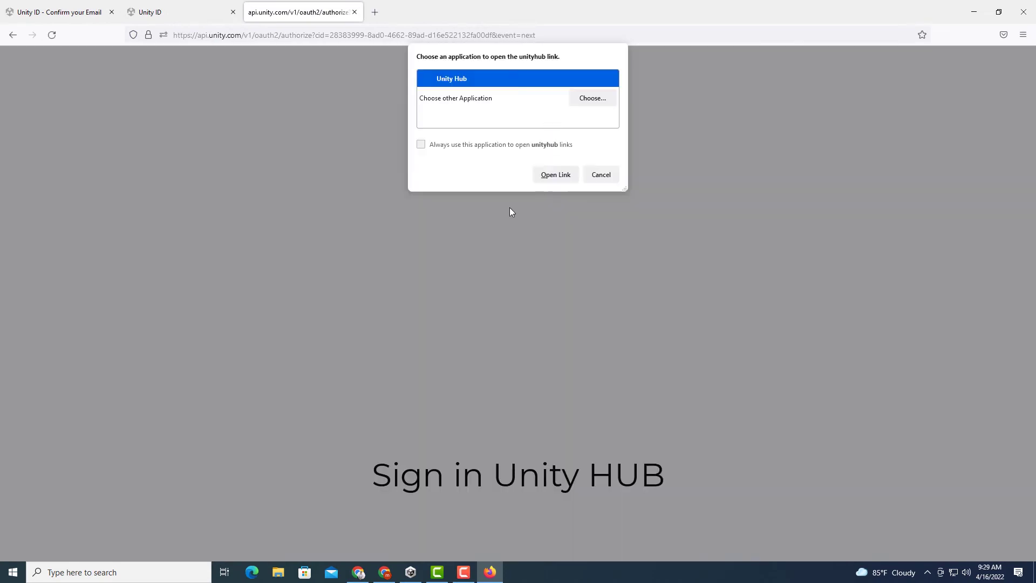
left_click(556, 175)
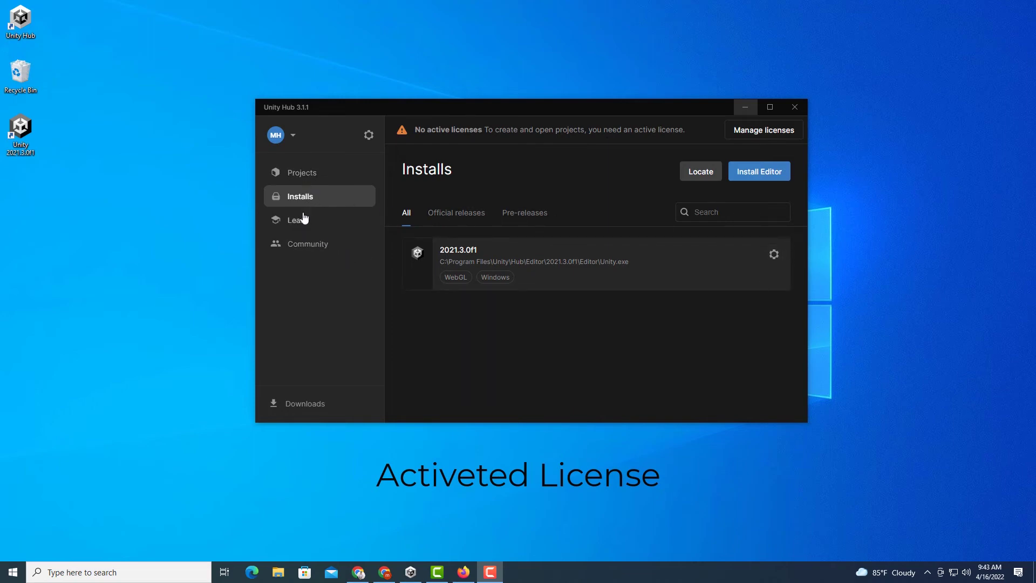
Add a free Personal license under Manage licenses, close Preferences, and view Installs.
left_click(766, 130)
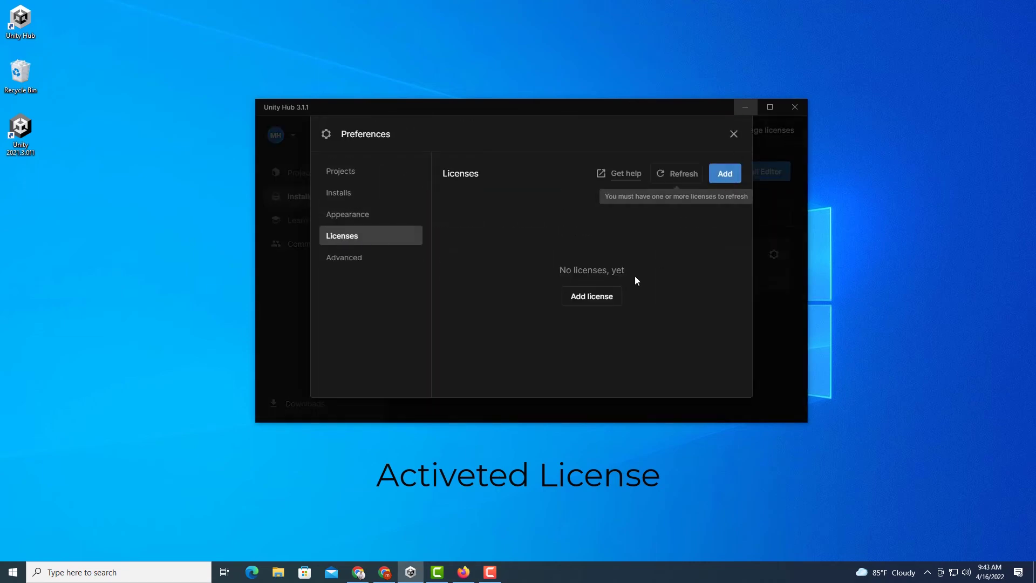
left_click(592, 296)
left_click(486, 324)
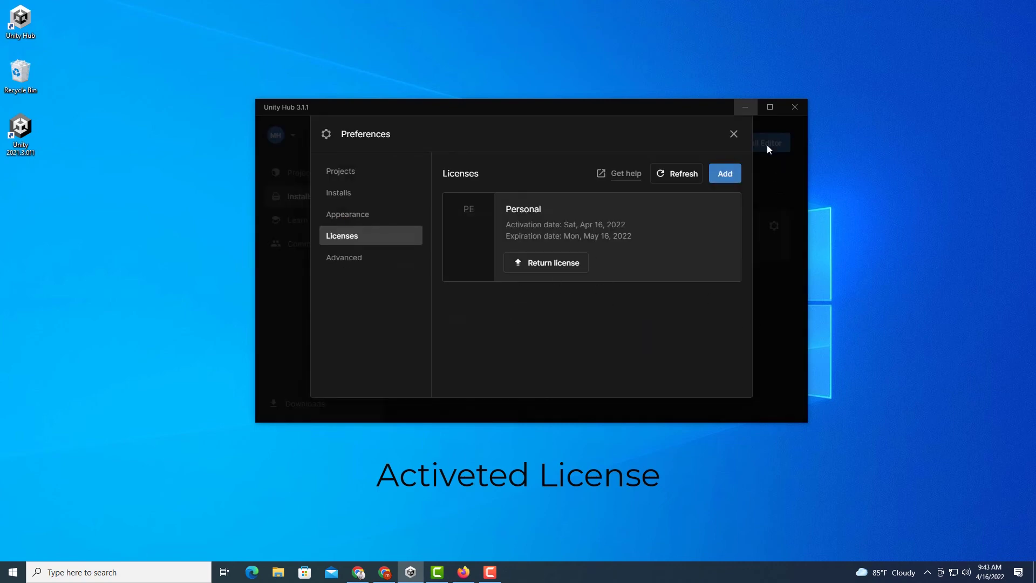
left_click(734, 135)
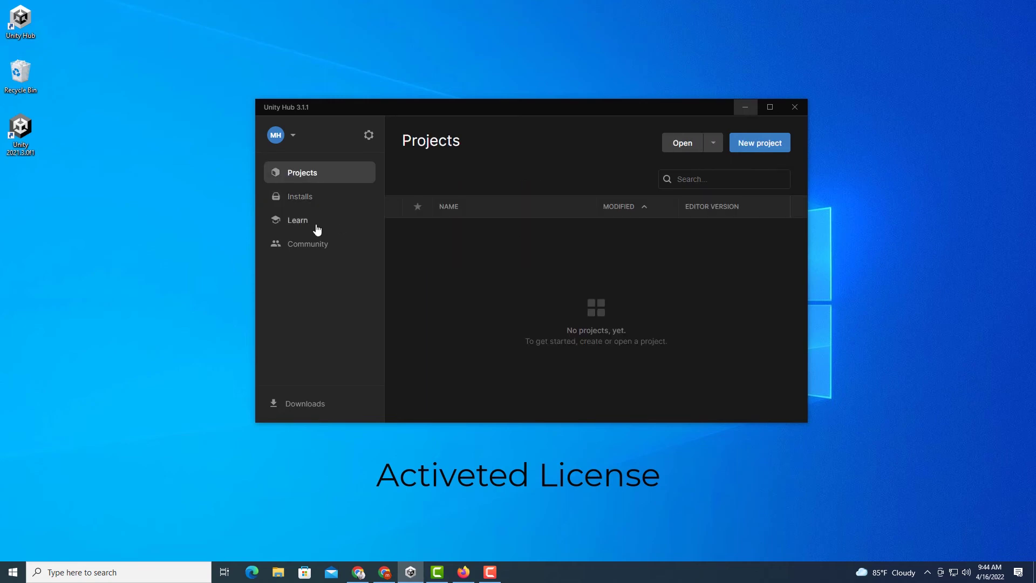
left_click(308, 204)
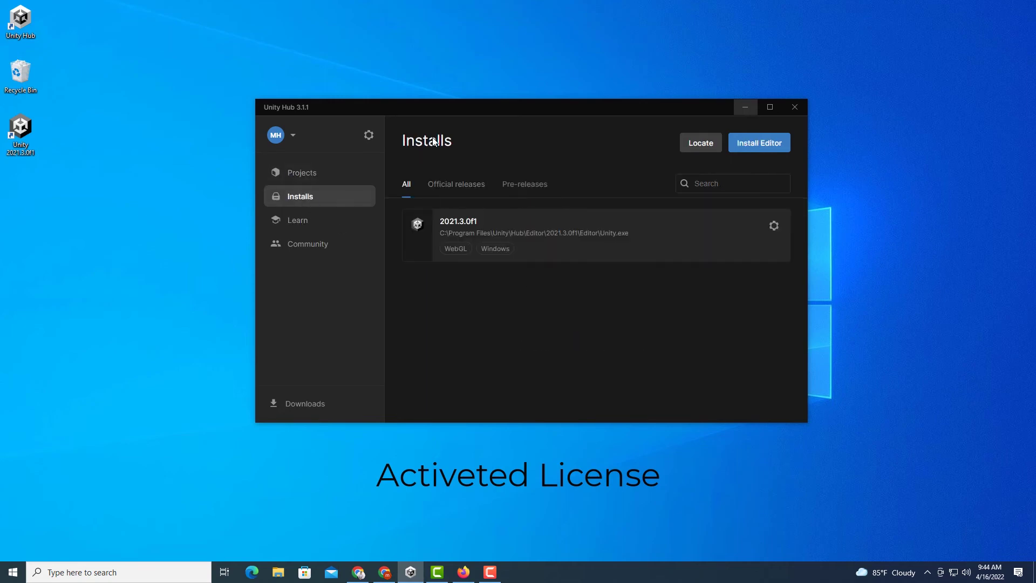
Create a new 3D Core project named 'Tutorial' from the Projects list.
left_click(309, 179)
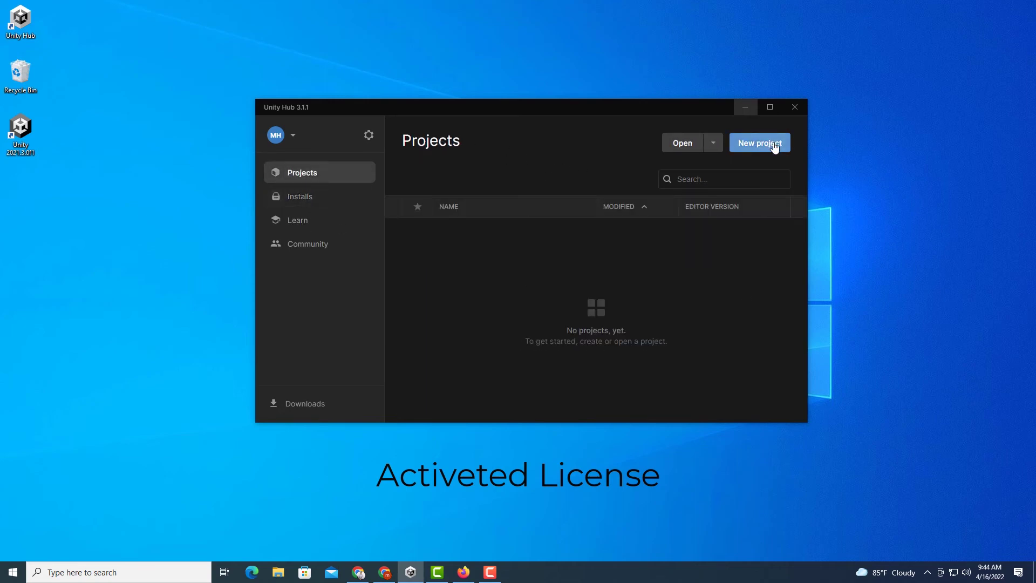
left_click(775, 146)
left_click_drag(685, 372, 649, 373)
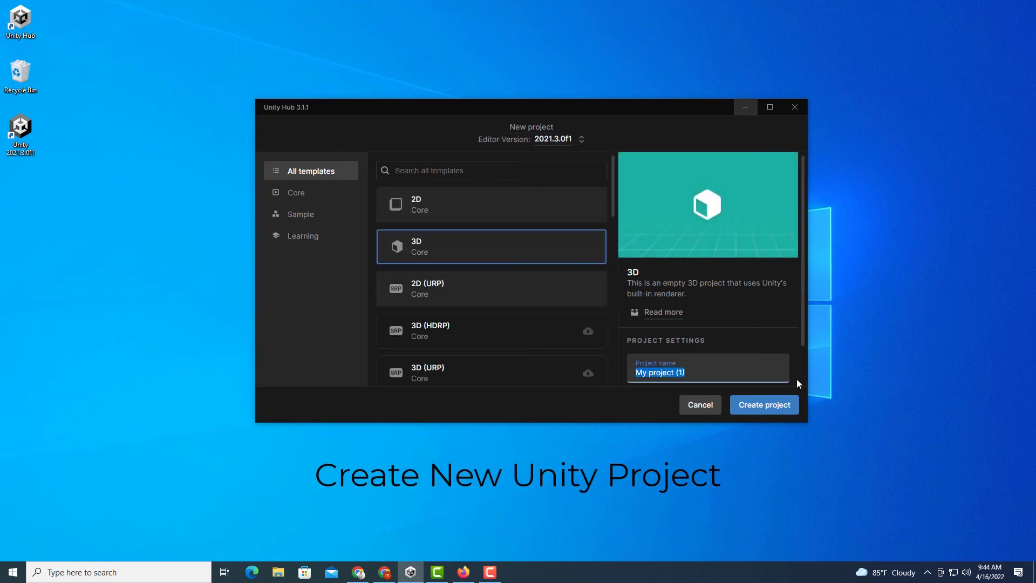
type("Tutorial")
left_click(770, 412)
left_click(774, 410)
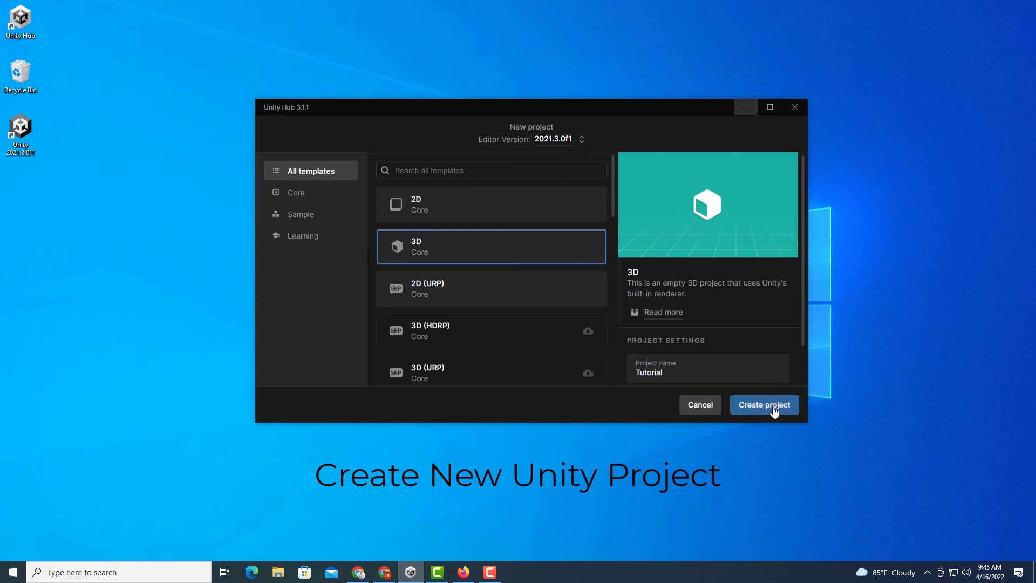